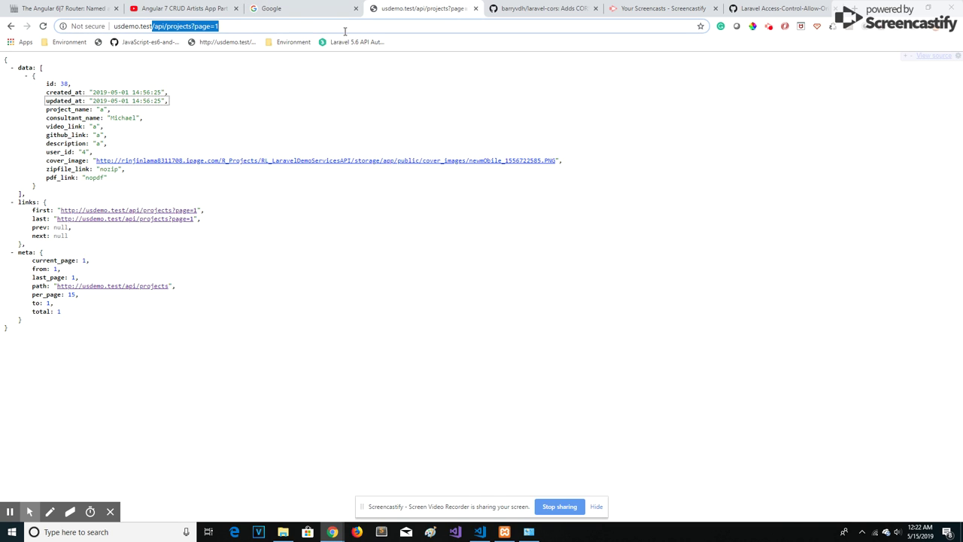
# Load the usdemo.test Laravel welcome page, then switch to the laravel-cors GitHub repository page.
pyautogui.press('Return')
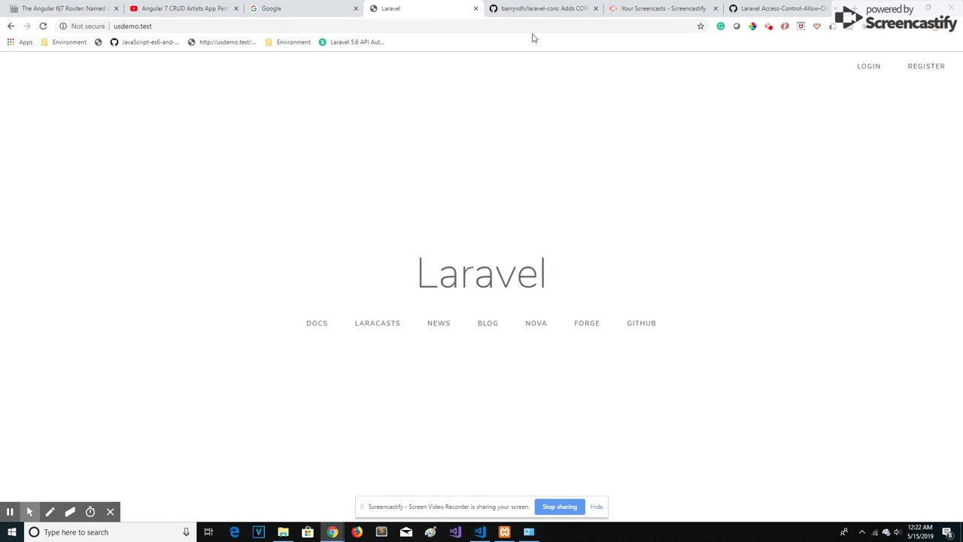
pyautogui.click(541, 8)
pyautogui.scroll(5, 358, 154)
pyautogui.scroll(5, 358, 173)
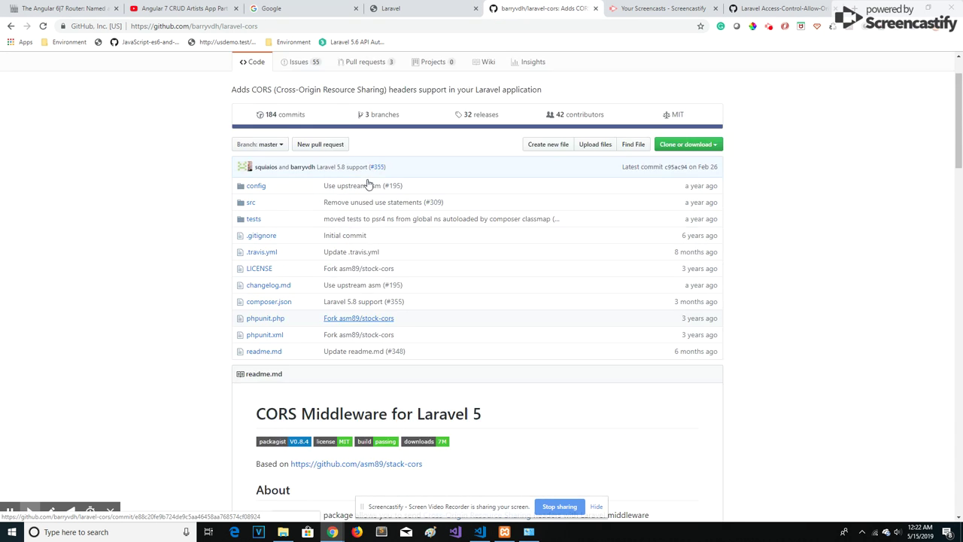
pyautogui.scroll(3, 358, 180)
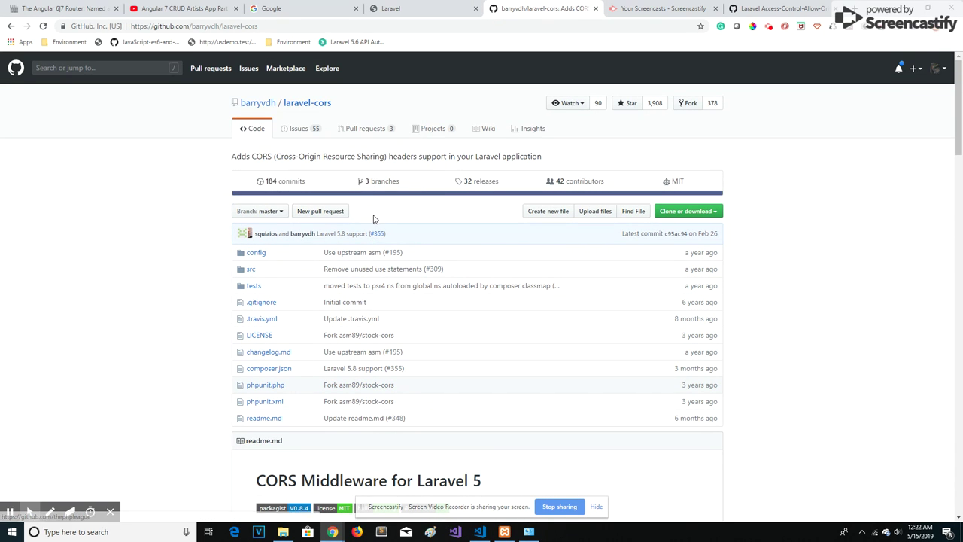
pyautogui.scroll(-4, 376, 222)
pyautogui.scroll(-1, 391, 239)
pyautogui.scroll(-2, 391, 239)
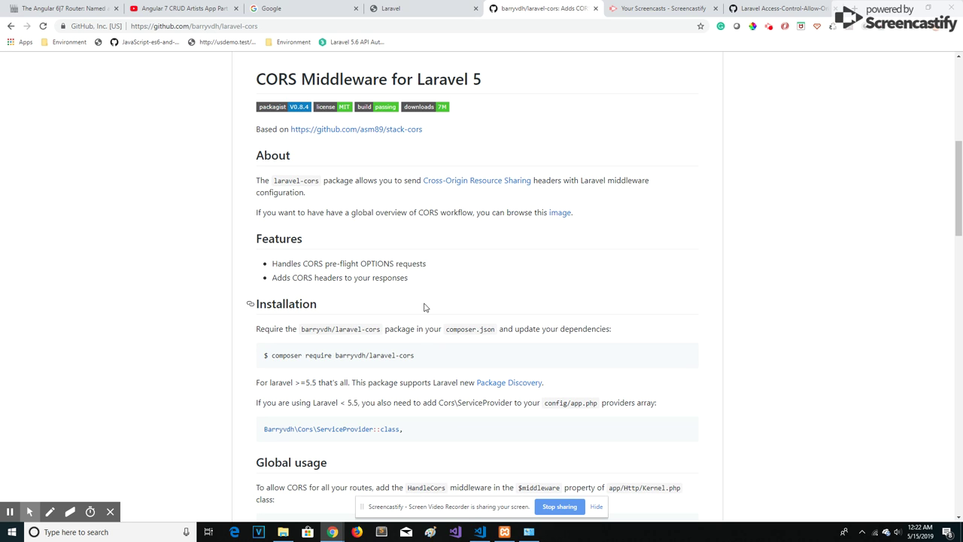
# Bring VS Code forward on Kernel.php's commented-out cors middleware and select public/.htaccess.
pyautogui.click(480, 532)
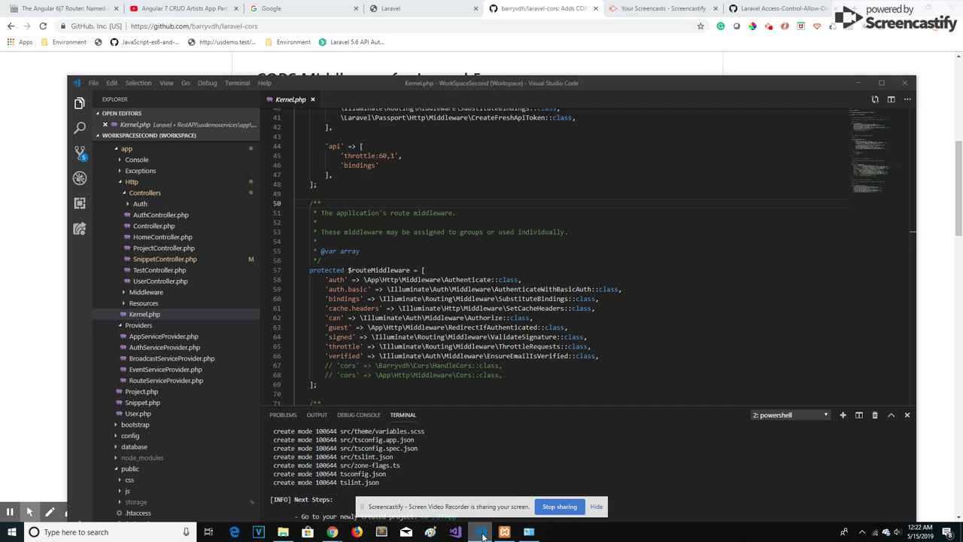
pyautogui.scroll(-2, 422, 336)
pyautogui.moveTo(341, 324)
pyautogui.mouseDown()
pyautogui.moveTo(482, 325)
pyautogui.moveTo(331, 324)
pyautogui.mouseUp()
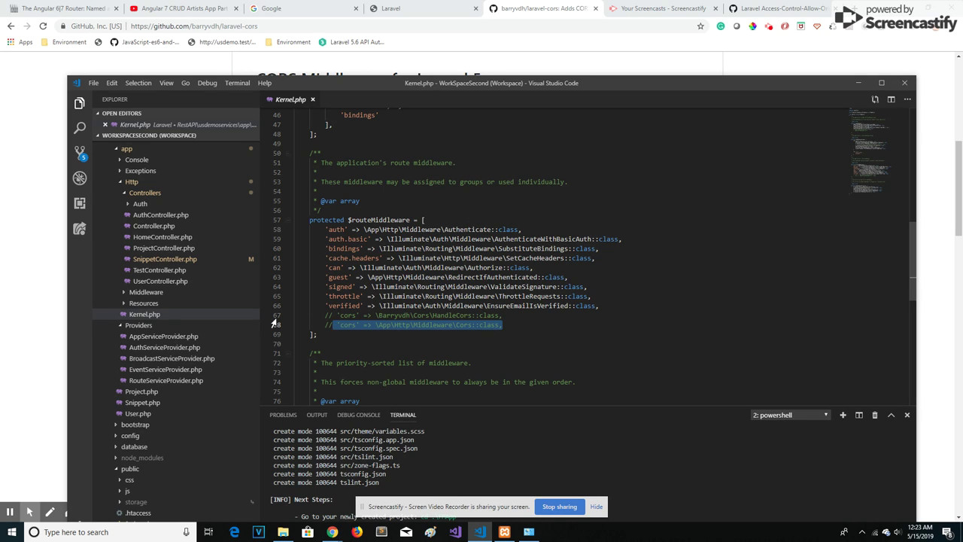
pyautogui.scroll(3, 206, 284)
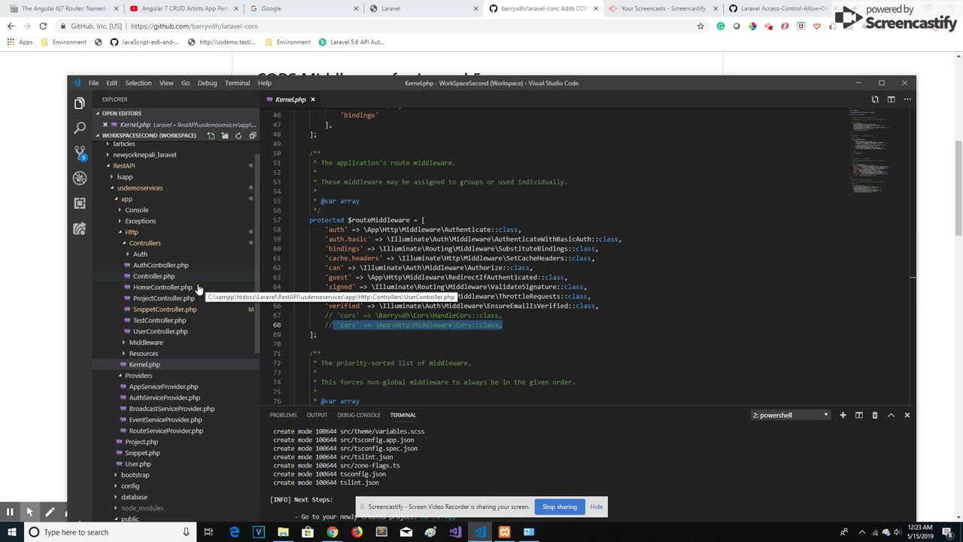
pyautogui.scroll(-3, 206, 284)
pyautogui.scroll(-3, 191, 395)
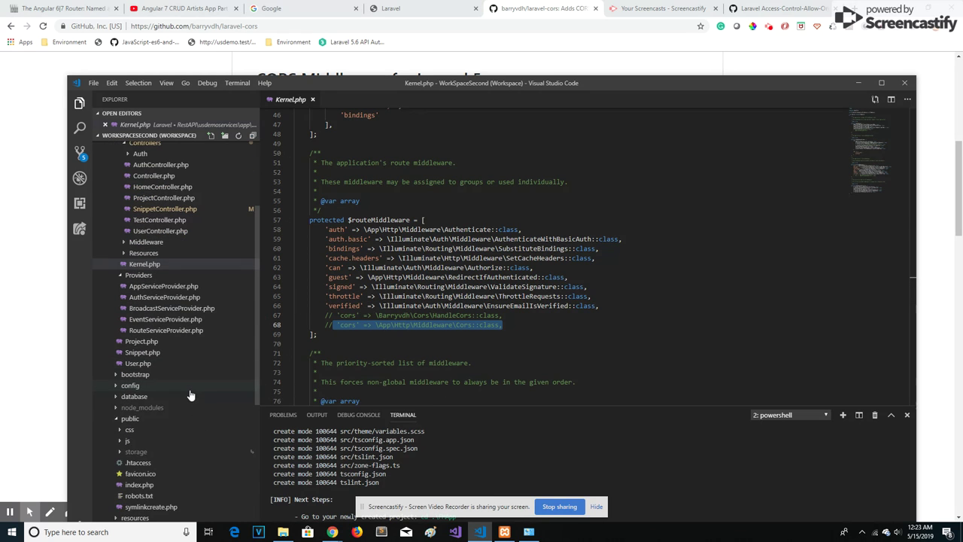
pyautogui.scroll(-3, 166, 406)
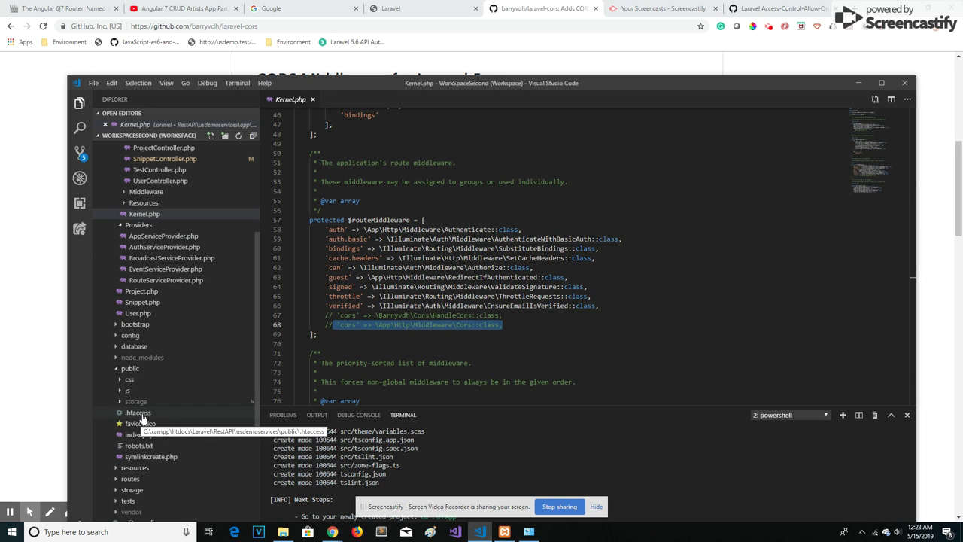
pyautogui.click(140, 413)
pyautogui.scroll(3, 228, 304)
pyautogui.scroll(3, 228, 304)
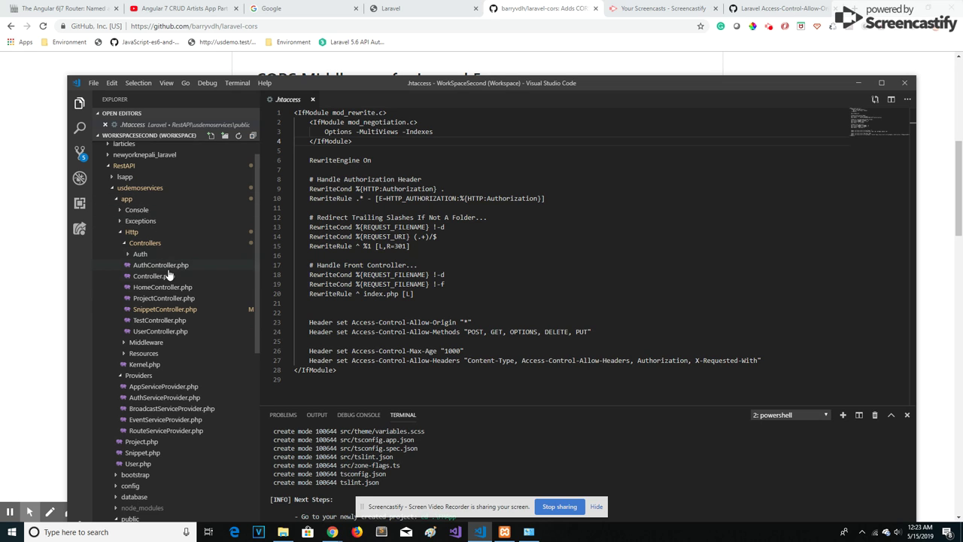
pyautogui.scroll(-3, 173, 354)
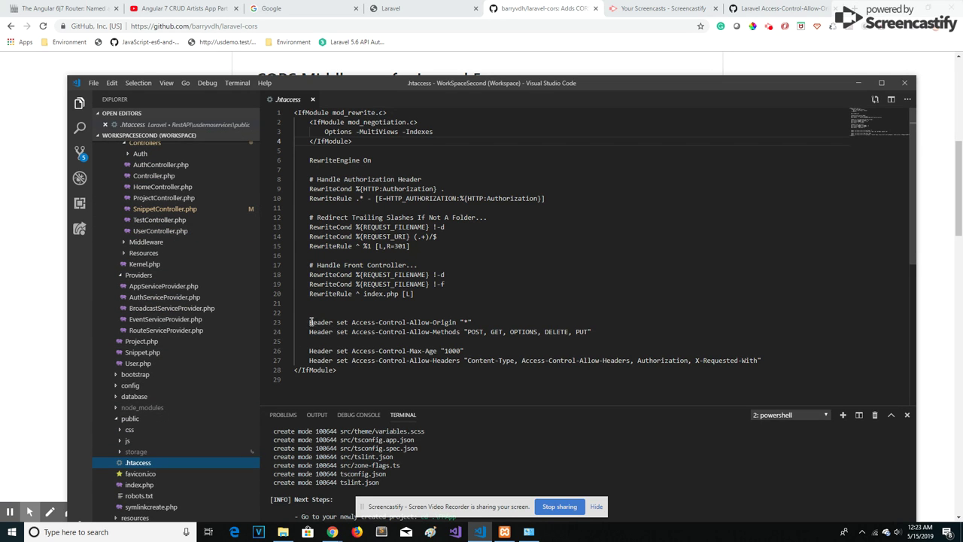
# Highlight the Header set lines 23–26 and the allowed origin value '*'.
pyautogui.moveTo(310, 322); pyautogui.dragTo(773, 360)
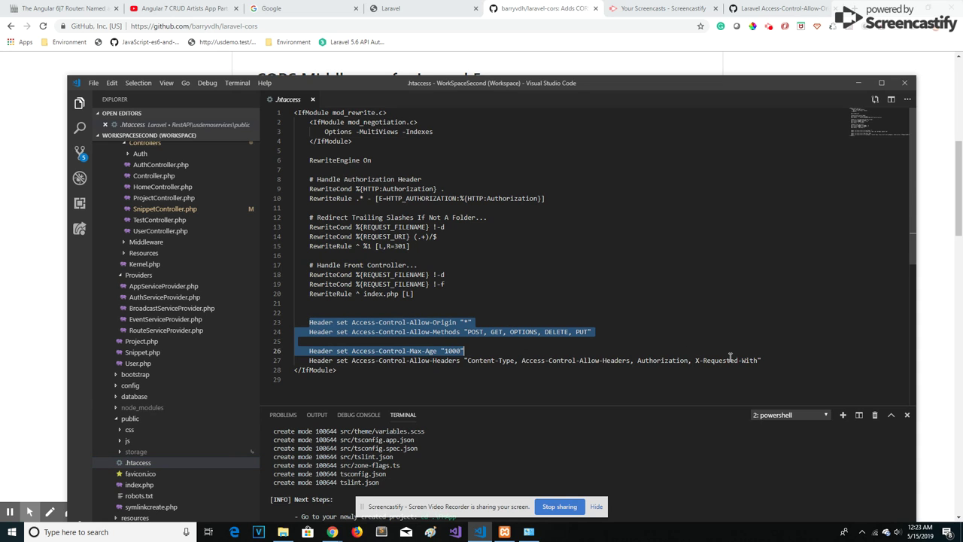
pyautogui.click(763, 360)
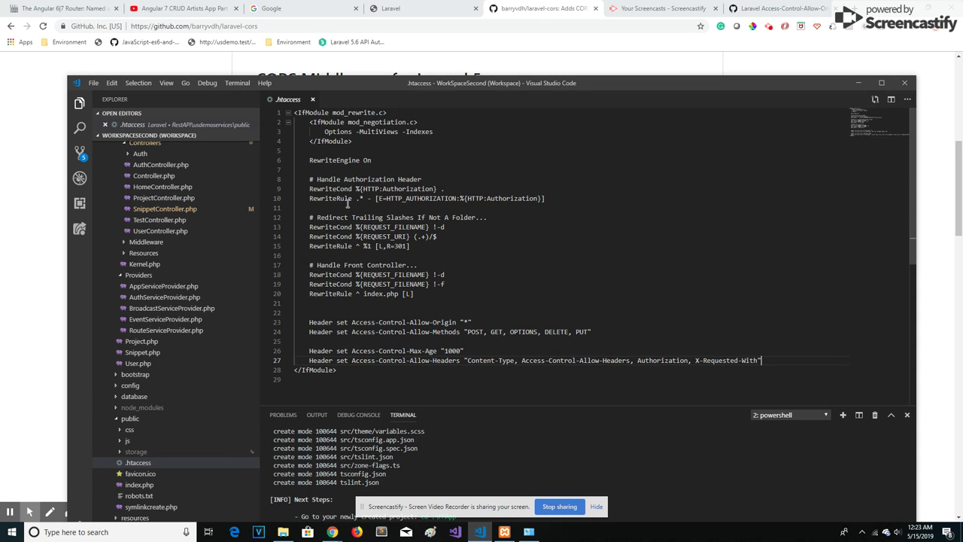
pyautogui.moveTo(310, 322); pyautogui.dragTo(628, 350)
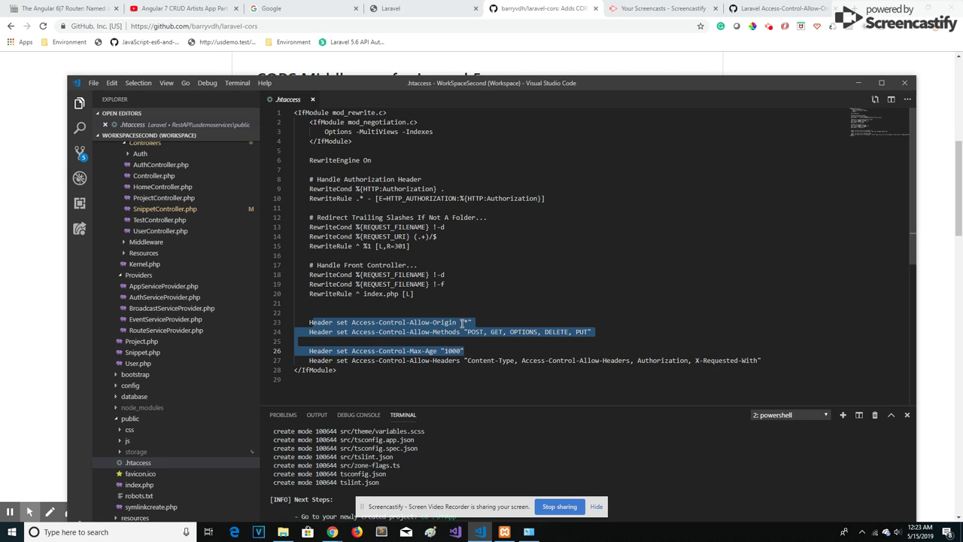
pyautogui.moveTo(460, 322); pyautogui.dragTo(472, 322)
pyautogui.click(467, 322)
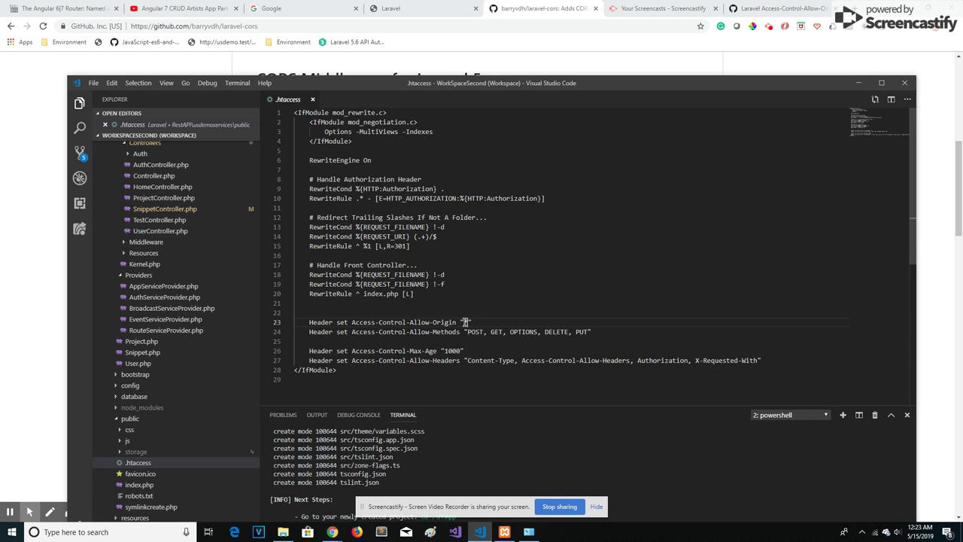
# Highlight the allowed methods, max age 1000, allowed headers, then all Header set CORS lines.
pyautogui.moveTo(465, 332); pyautogui.dragTo(584, 332)
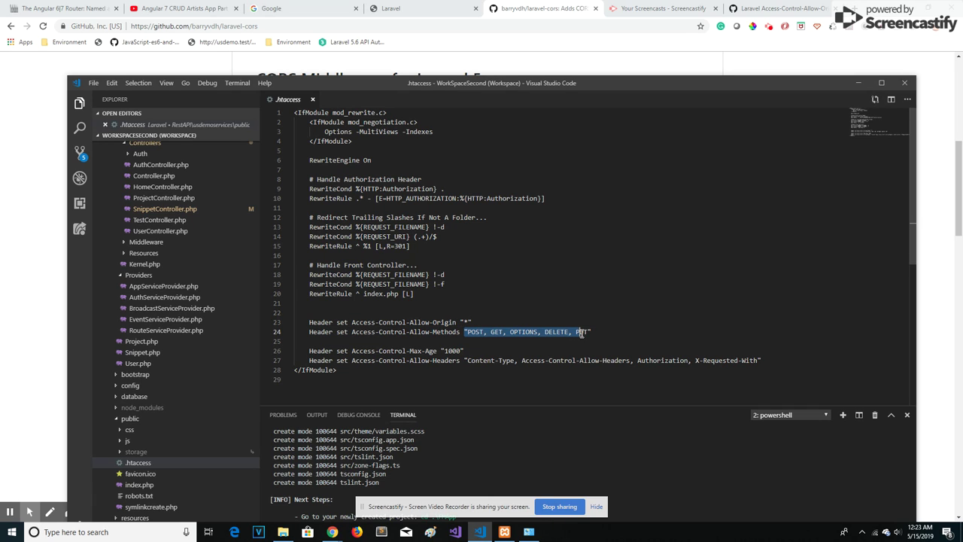
pyautogui.moveTo(423, 351); pyautogui.dragTo(465, 351)
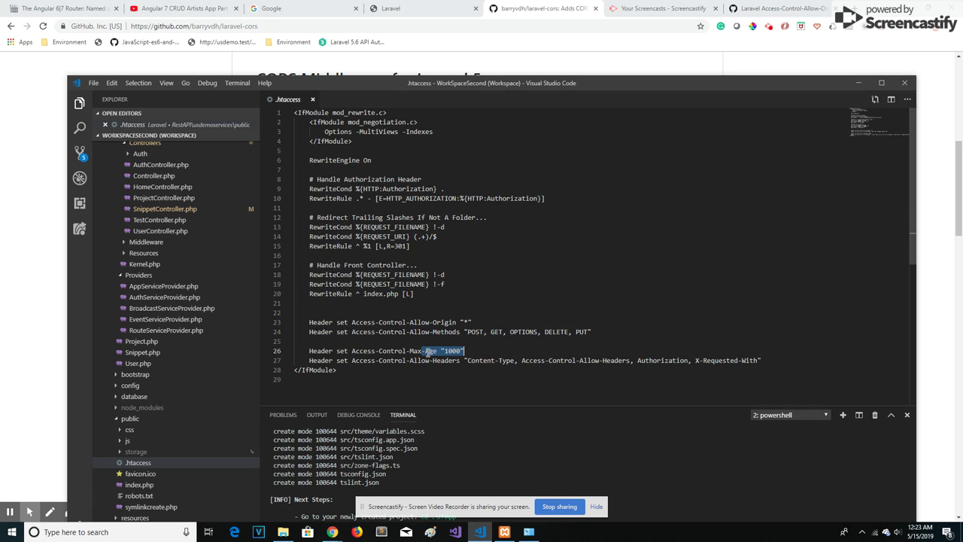
pyautogui.doubleClick(751, 360)
pyautogui.moveTo(762, 360); pyautogui.dragTo(593, 332)
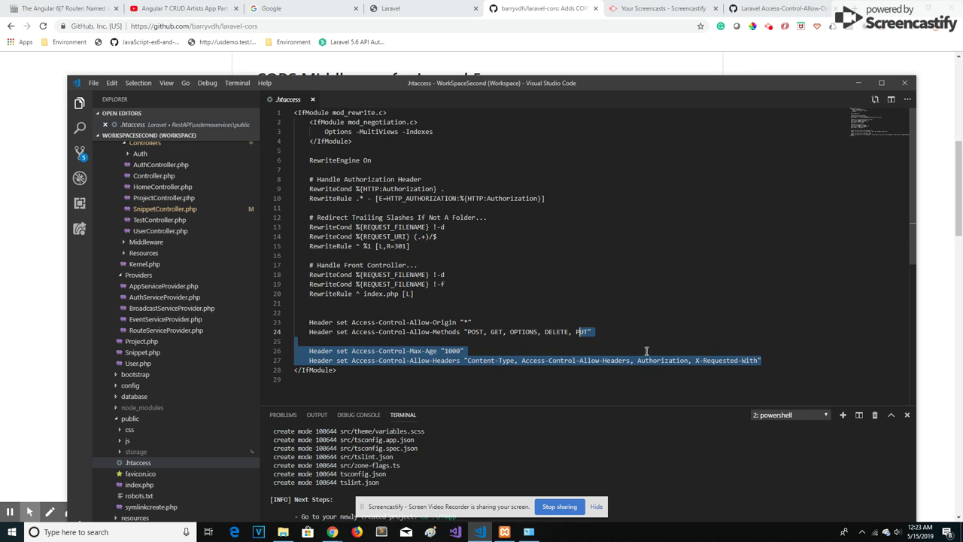
pyautogui.click(496, 341)
pyautogui.moveTo(320, 314); pyautogui.dragTo(776, 364)
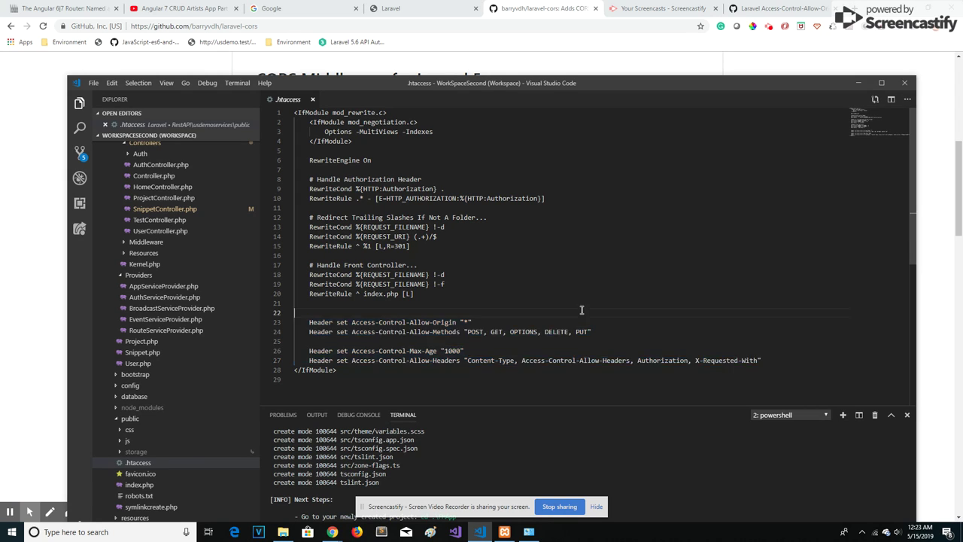
pyautogui.moveTo(325, 313); pyautogui.dragTo(774, 361)
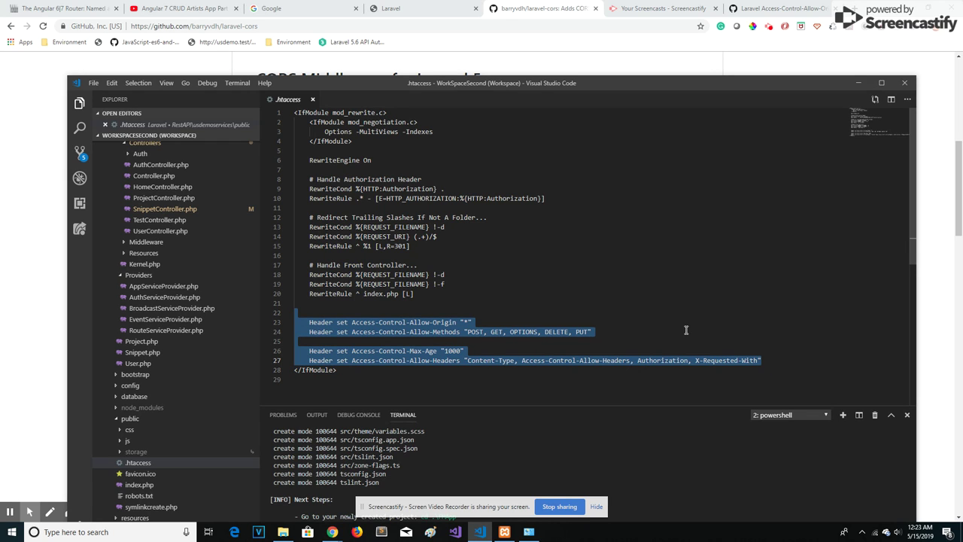